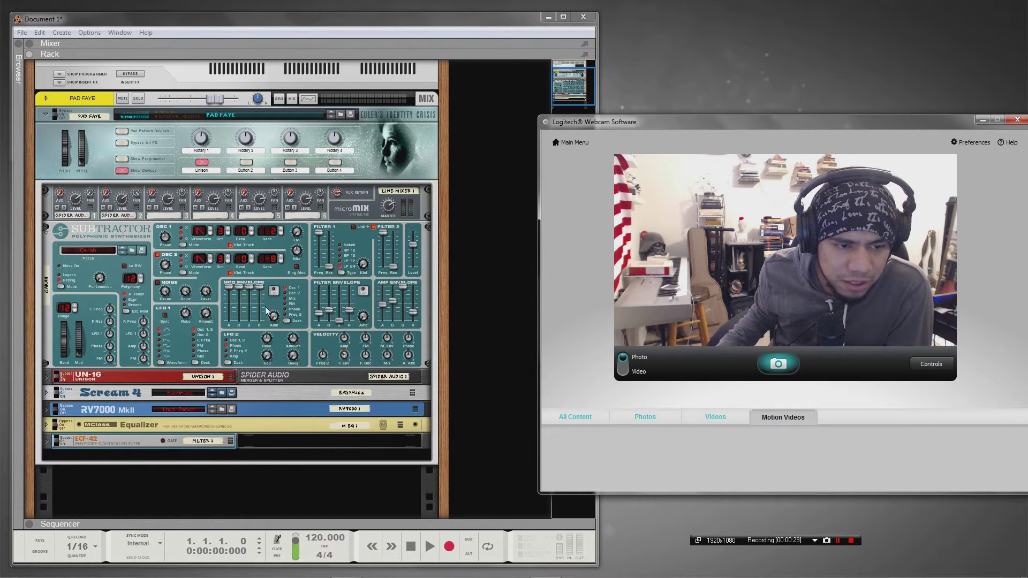
Unfold the UN-16 Unison and Spider Audio devices and show the rack's rear cabling.
left_click(46, 377)
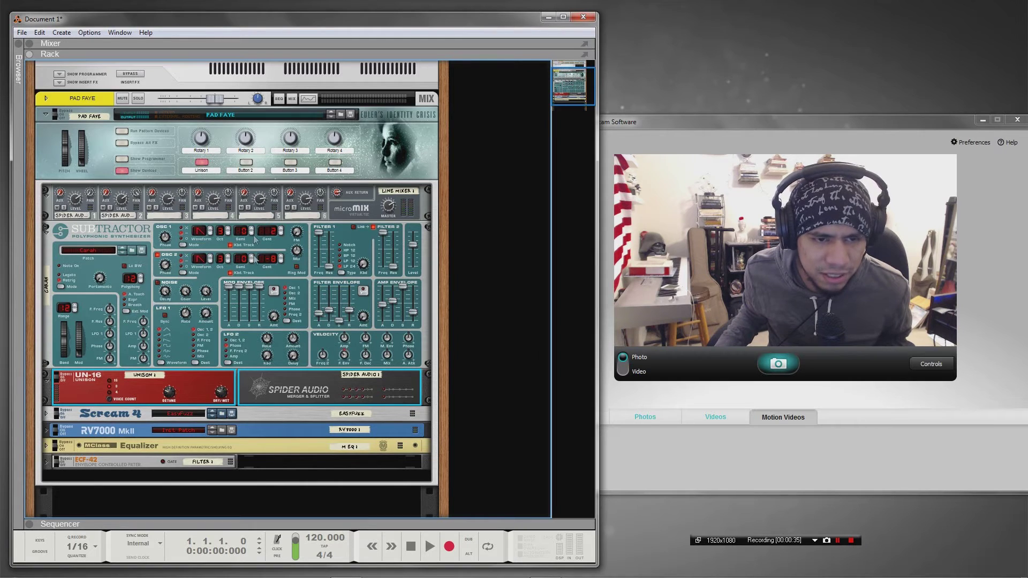
key("Tab")
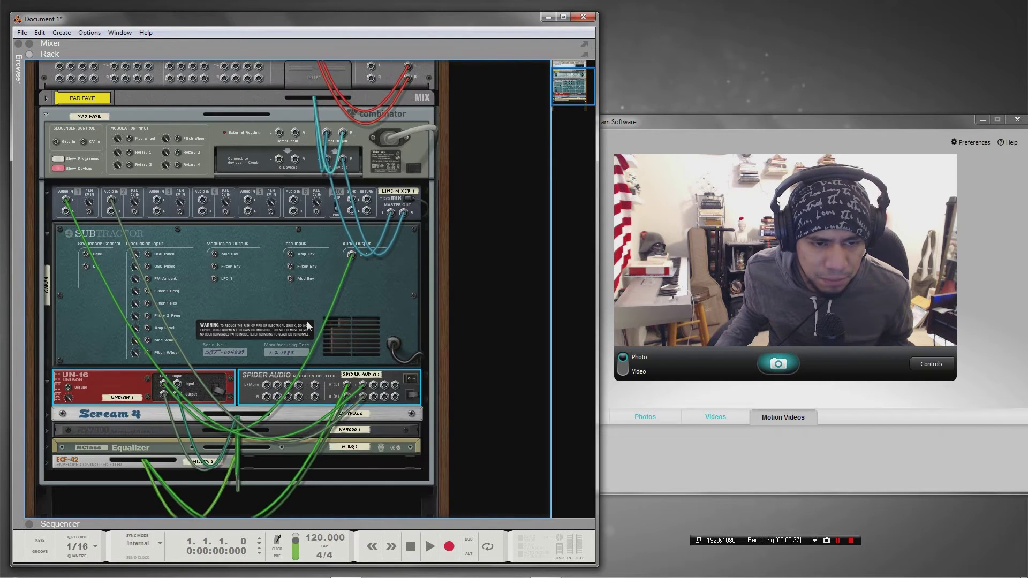
key("Tab")
key("Tab")
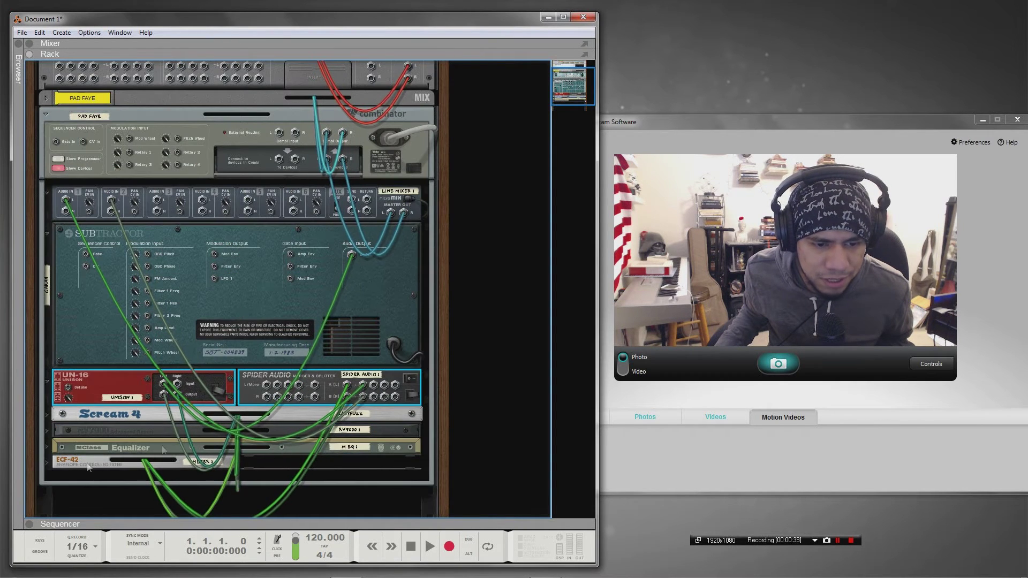
Unfold the ECF-42 filter, examine its rear cable routing to the Line Mixer, and return to the rack's front.
left_click(47, 460)
scroll(168, 374, "down", 2)
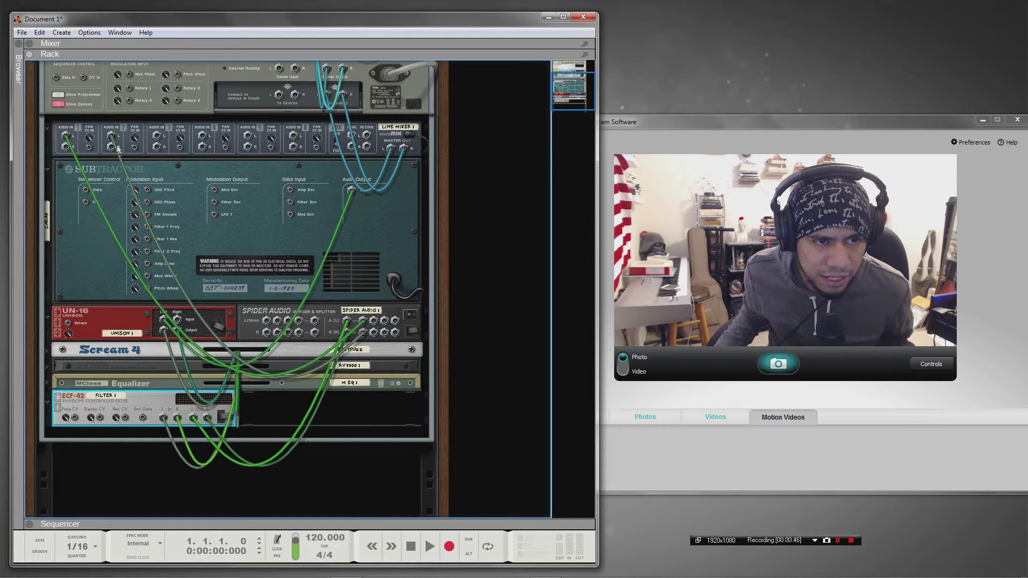
key("Tab")
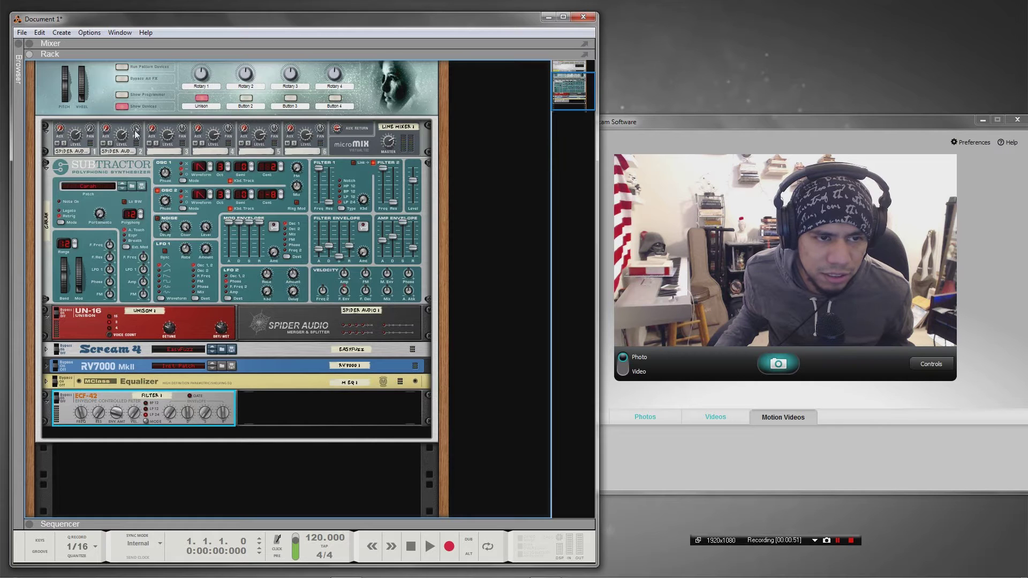
key("Tab")
key("Tab")
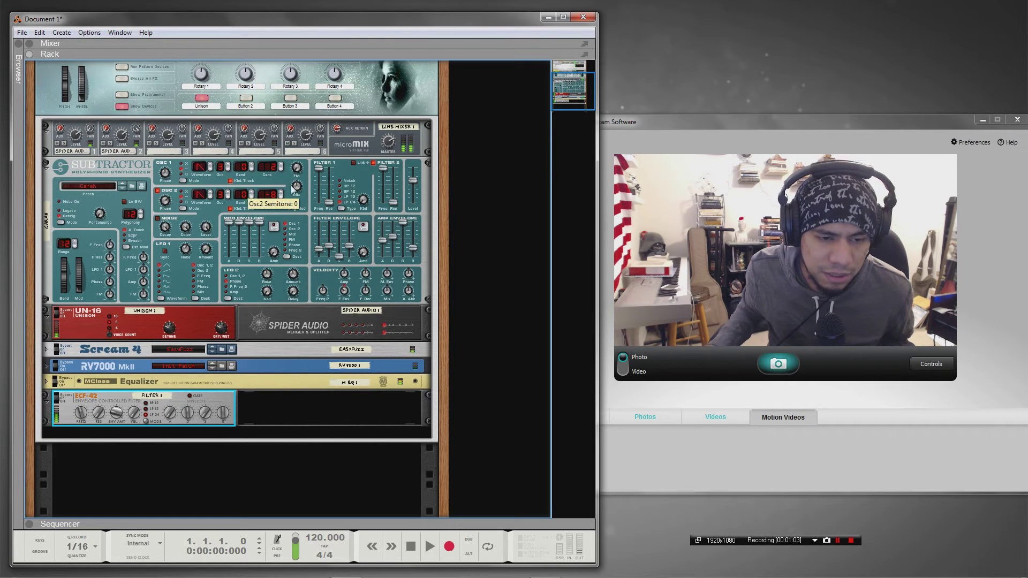
Unfold the Scream 4 distortion and the RV7000 MkII reverb below the Subtractor.
left_click(47, 349)
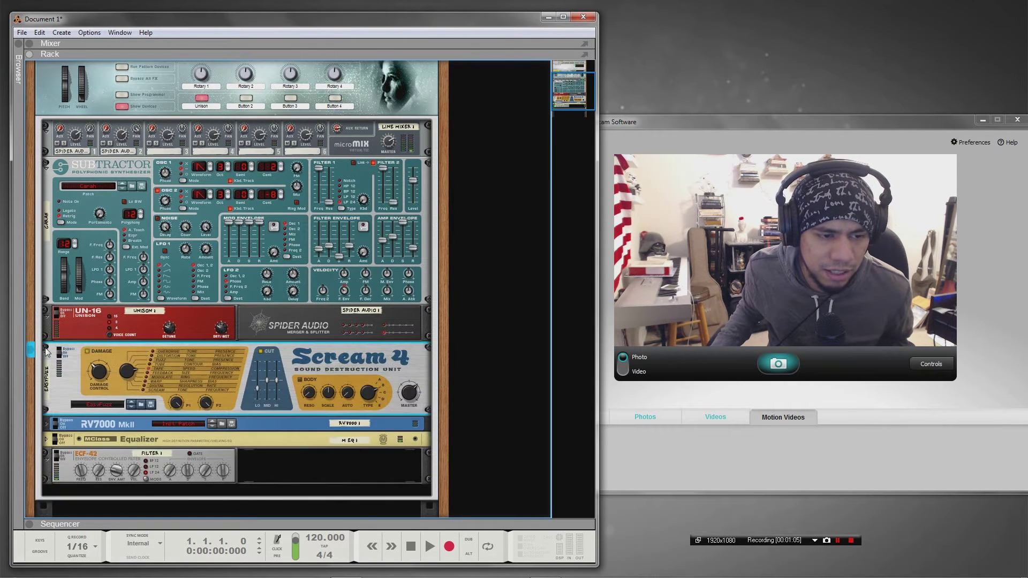
scroll(246, 277, "down", 1)
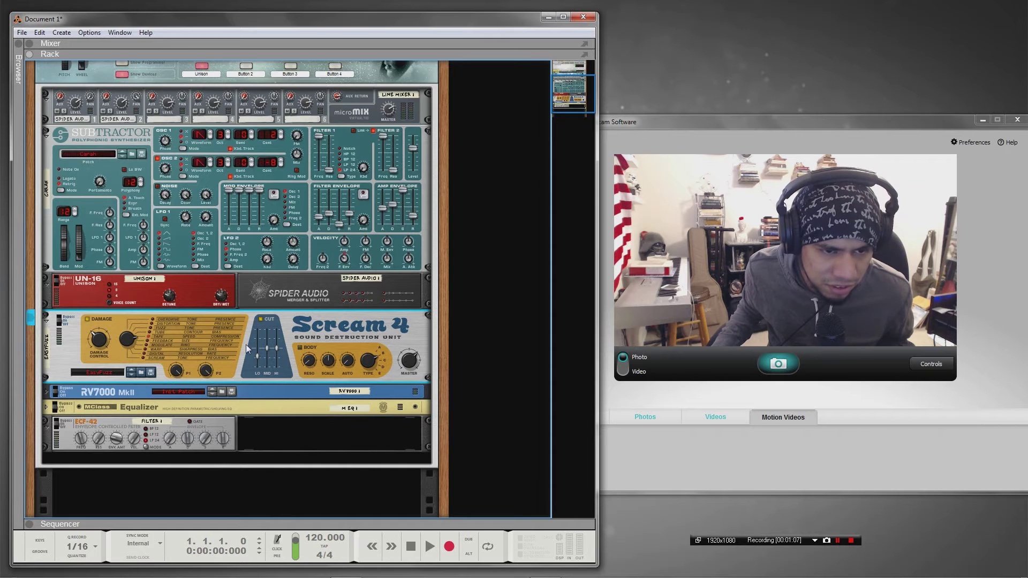
scroll(245, 345, "down", 2)
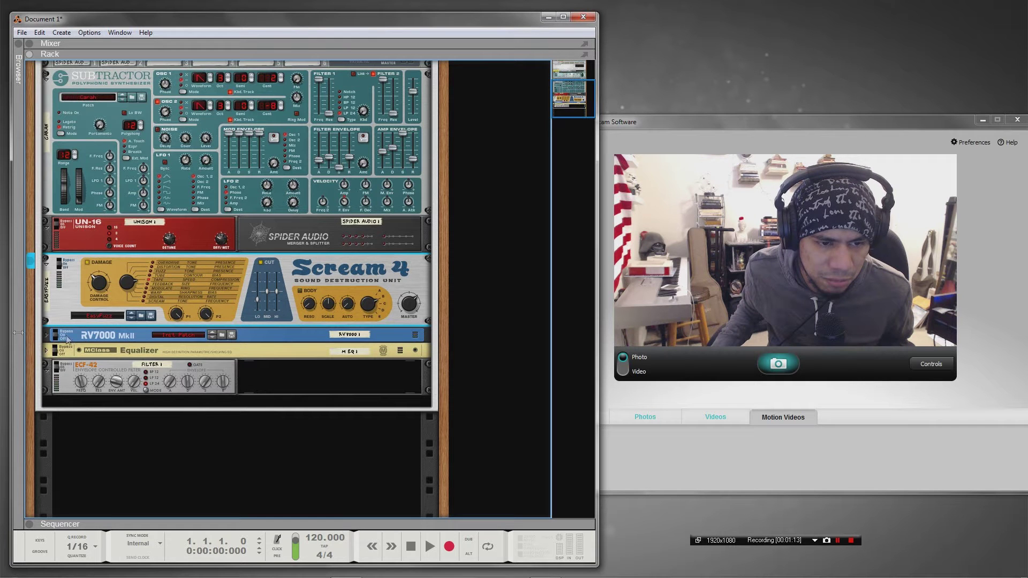
left_click(47, 336)
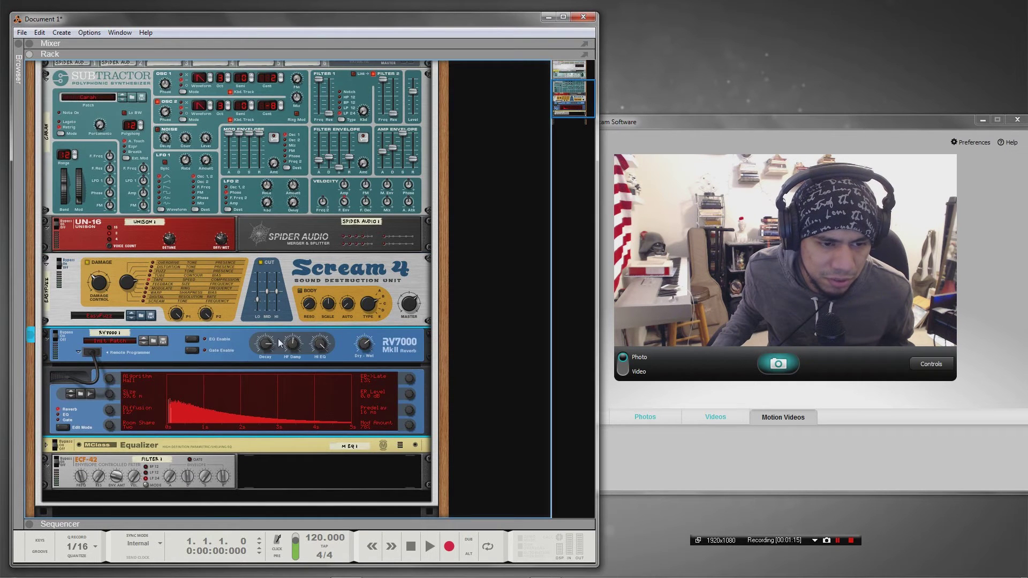
Toggle Bypass All FX on the Combinator to compare the patch with and without effects.
scroll(277, 337, "up", 5)
left_click(124, 151)
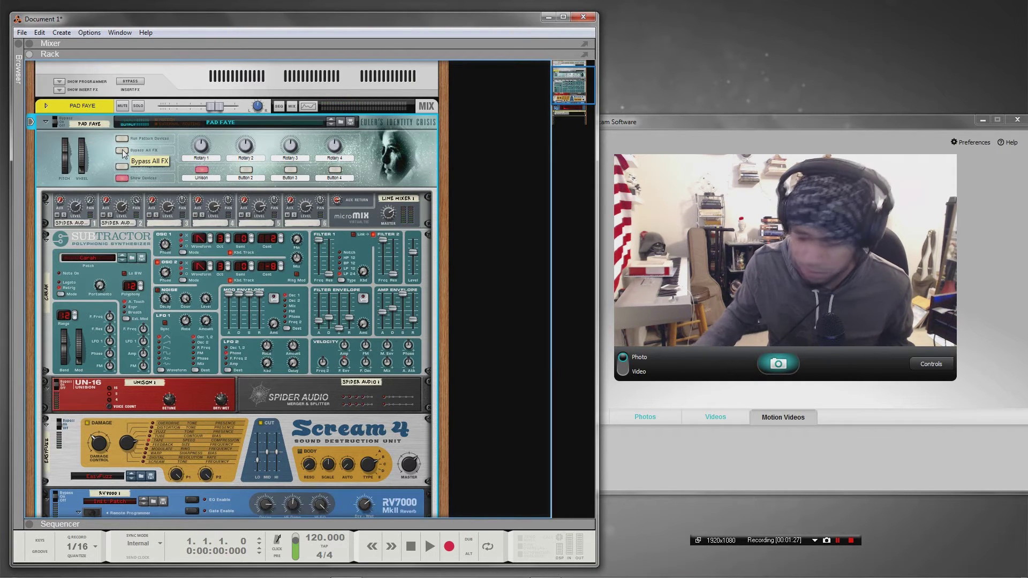
scroll(124, 156, "down", 5)
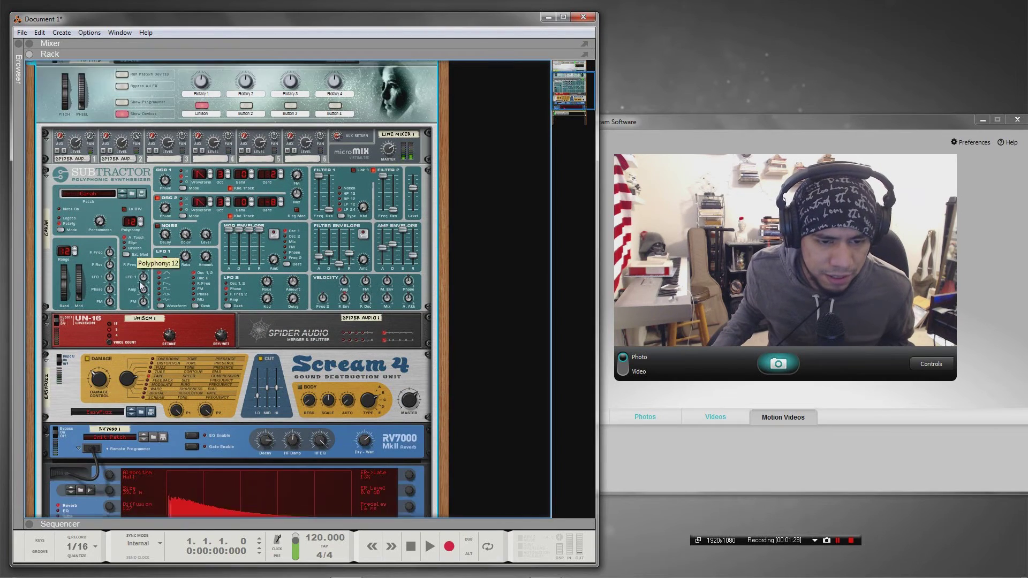
Switch the RV7000 reverb's remote programmer to EQ edit mode.
scroll(136, 288, "down", 2)
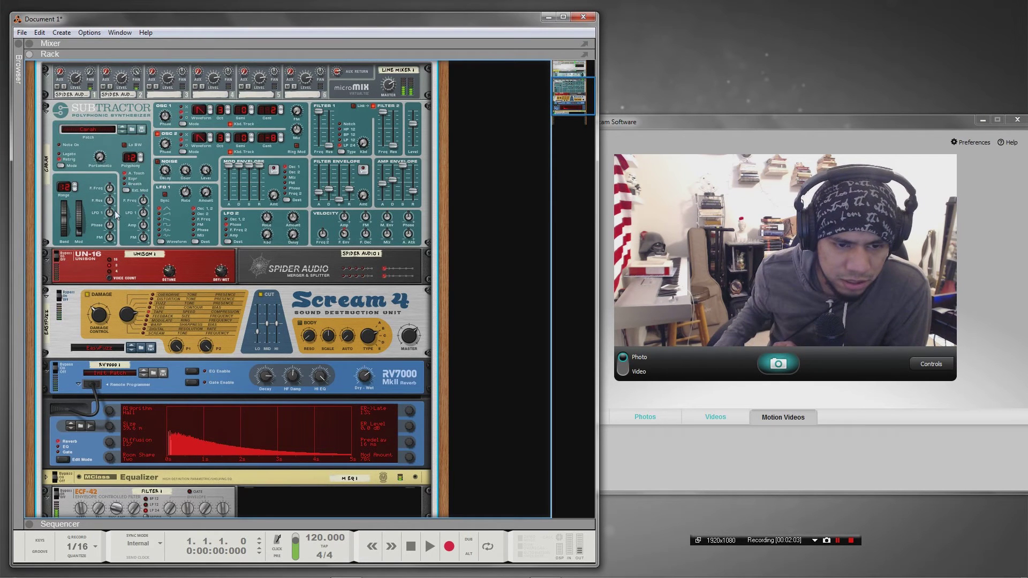
scroll(194, 299, "down", 1)
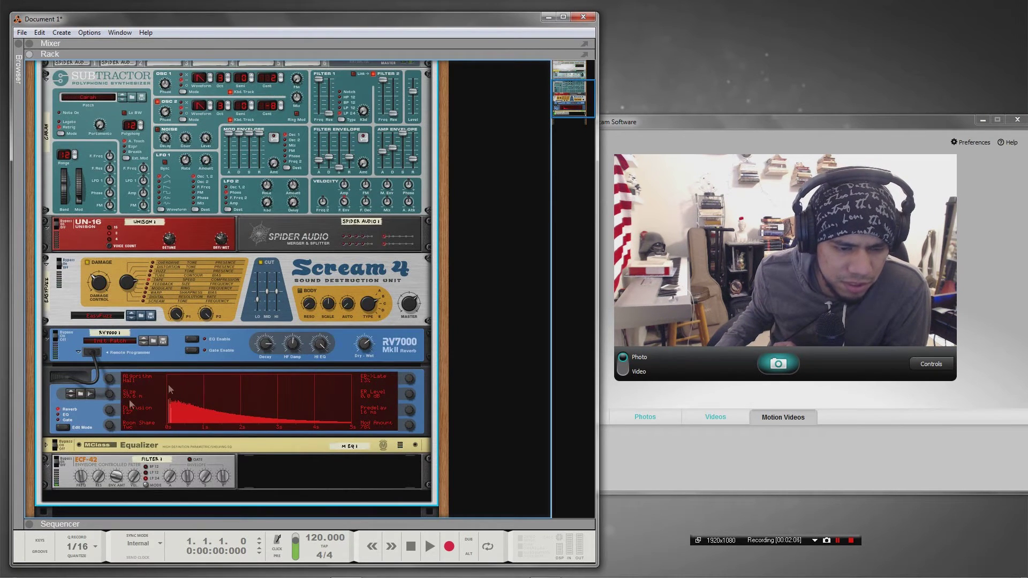
scroll(188, 402, "down", 1)
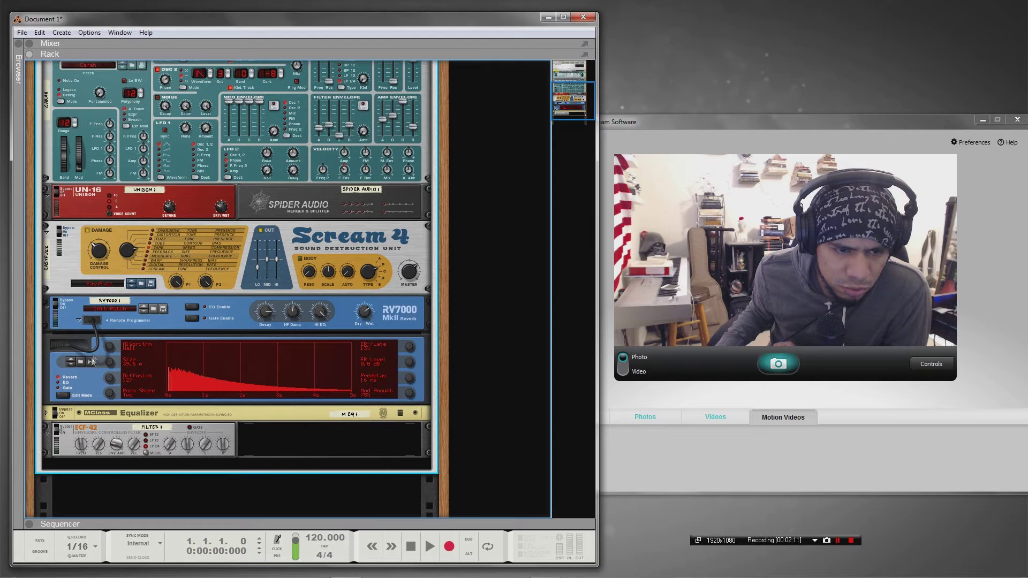
left_click(61, 383)
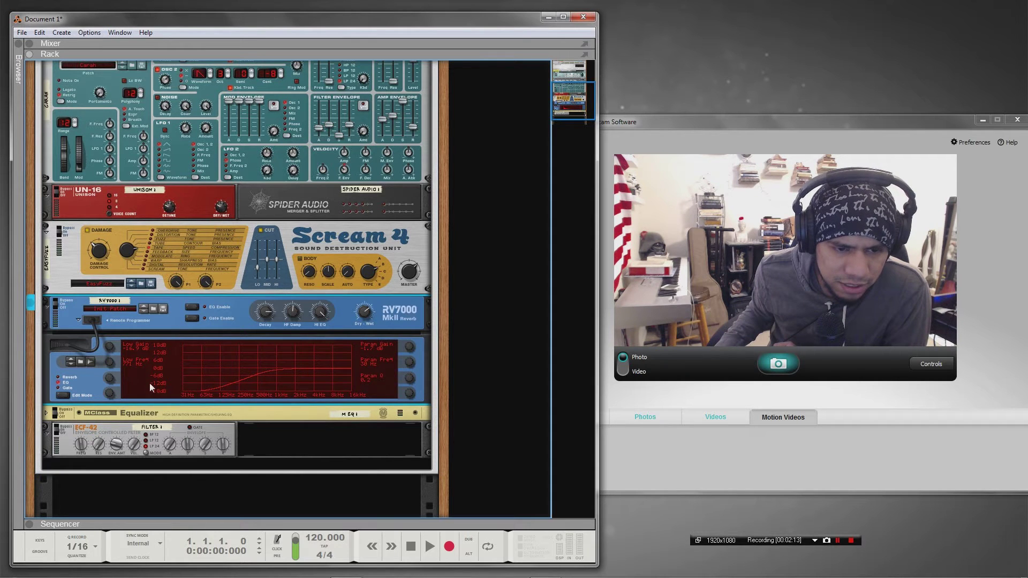
Try a lower Low Freq and a smaller Low Gain cut on the RV7000's EQ.
scroll(107, 384, "up", 5)
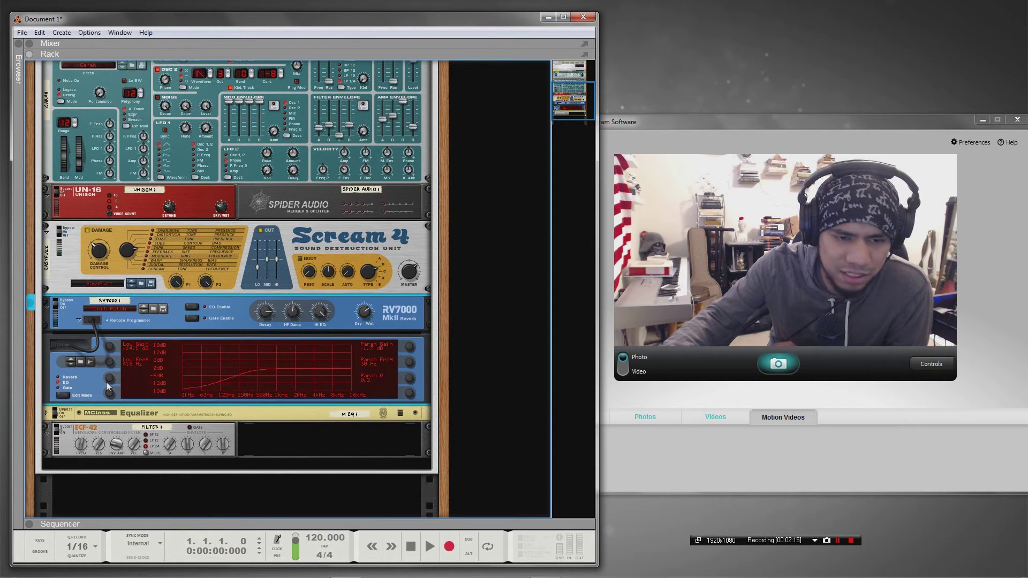
scroll(107, 384, "down", 10)
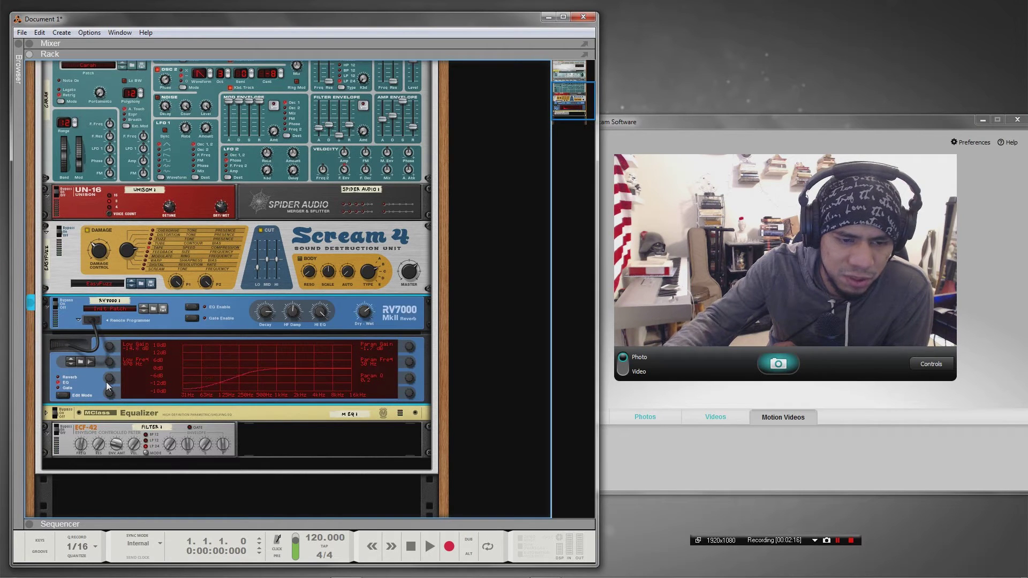
scroll(107, 384, "down", 6)
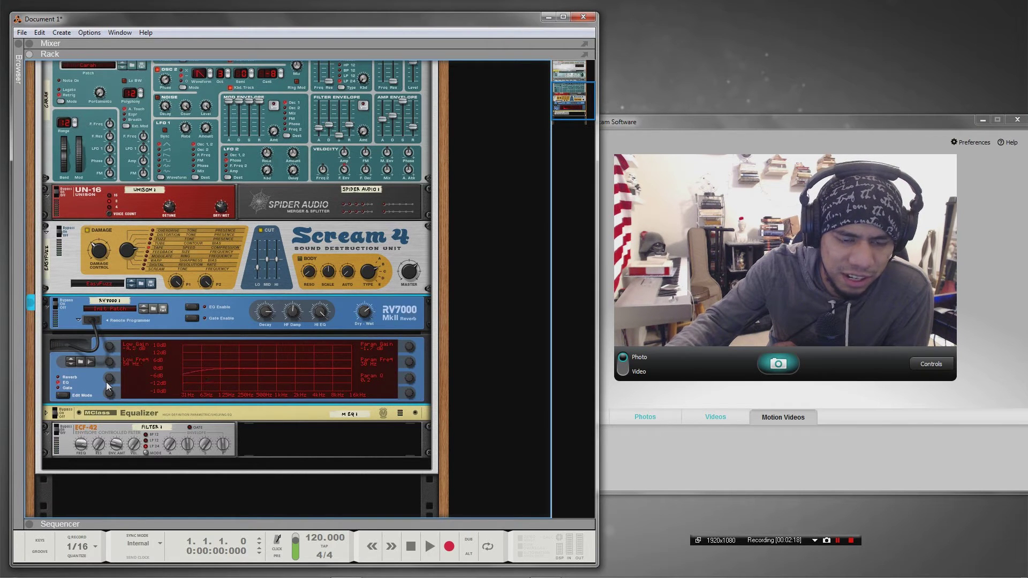
scroll(107, 384, "up", 1)
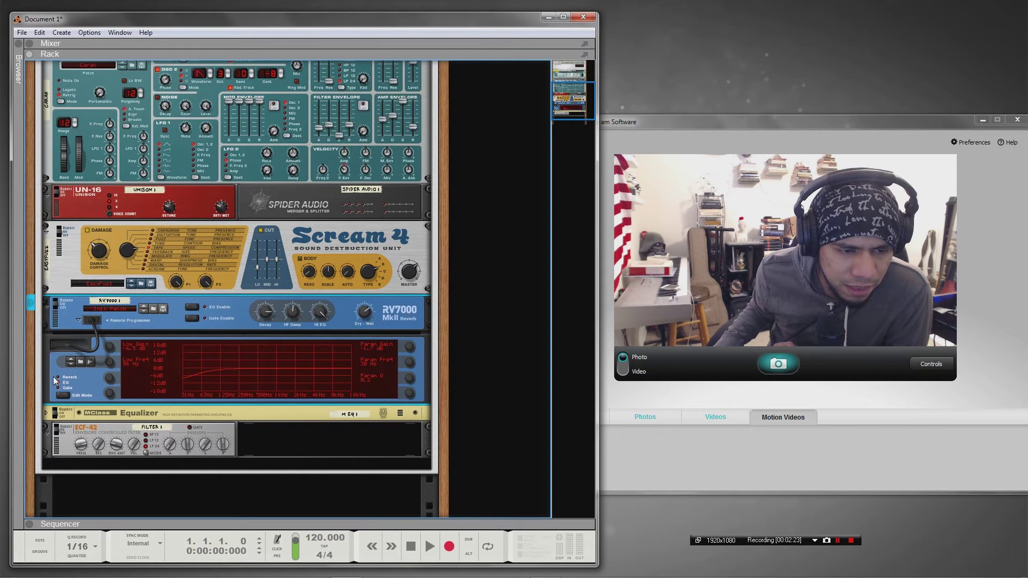
Sweep the RV7000 EQ's Low Freq and Low Gain together with the Subtractor's Filter 2 frequency to compare settings.
key("ctrl+z")
key("ctrl+z")
key("ctrl+z")
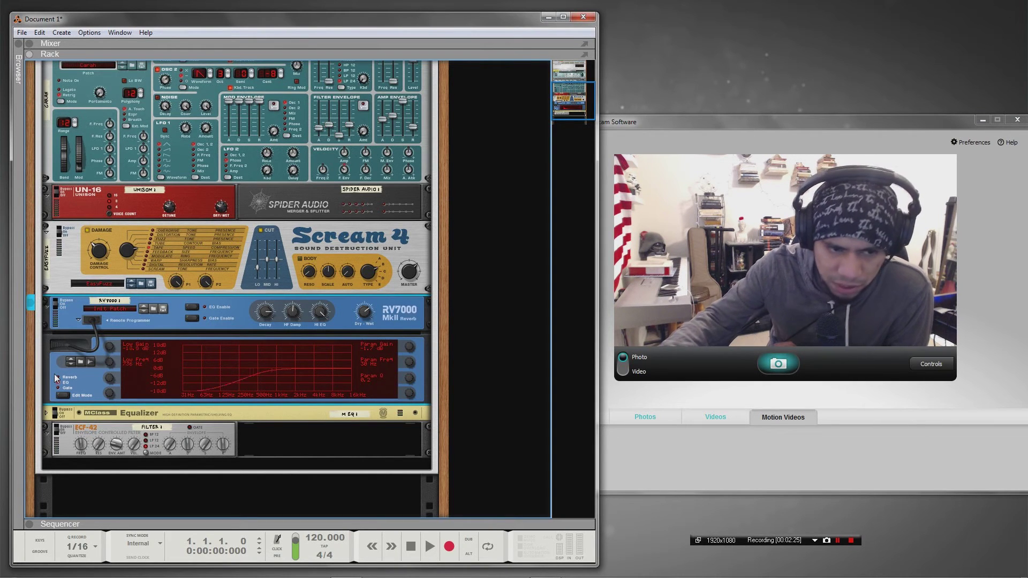
scroll(83, 317, "up", 2)
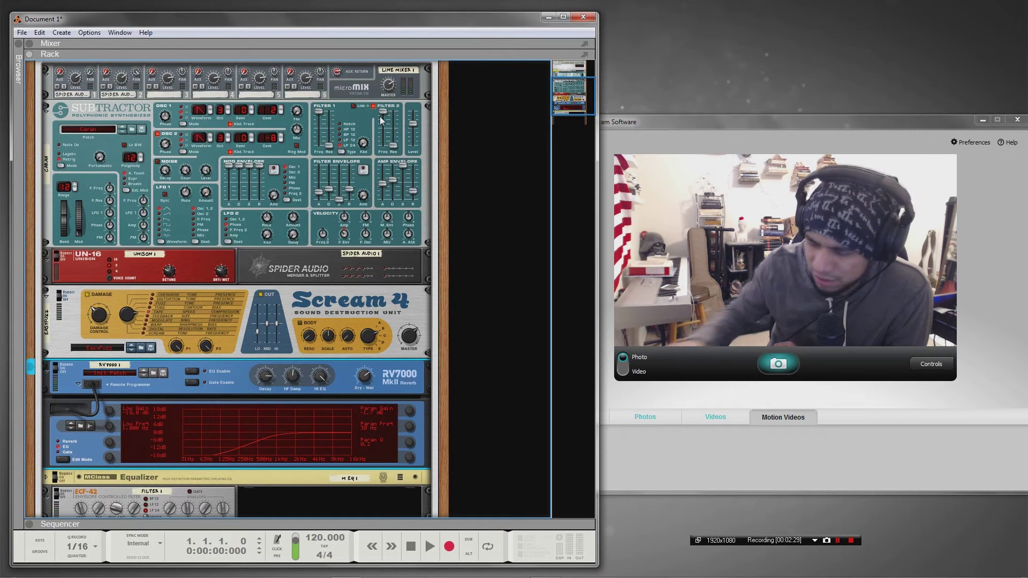
key("ctrl+z")
key("ctrl+z")
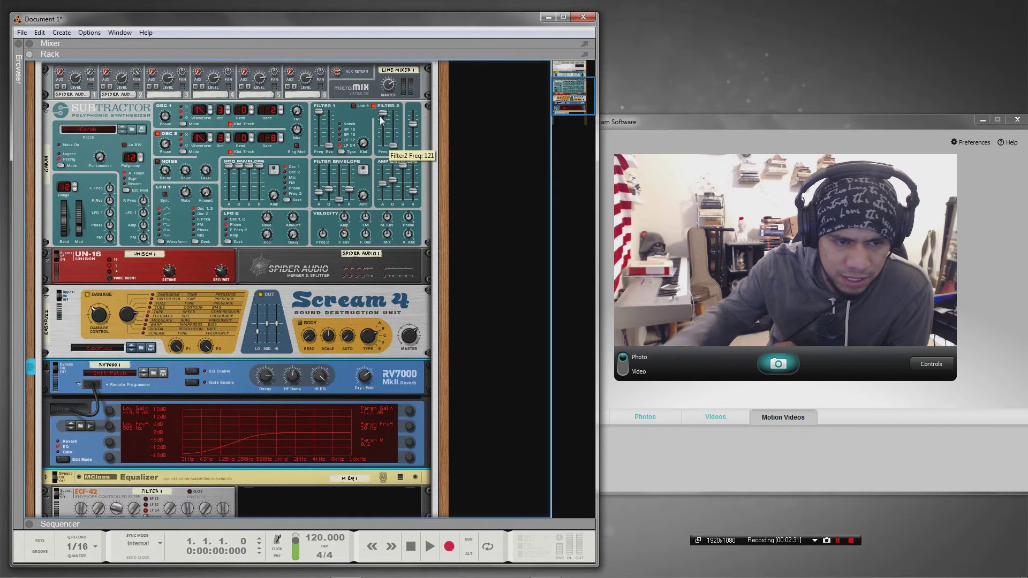
Unfold the MClass Equalizer below the RV7000 to show its curve and band controls.
scroll(385, 128, "down", 1)
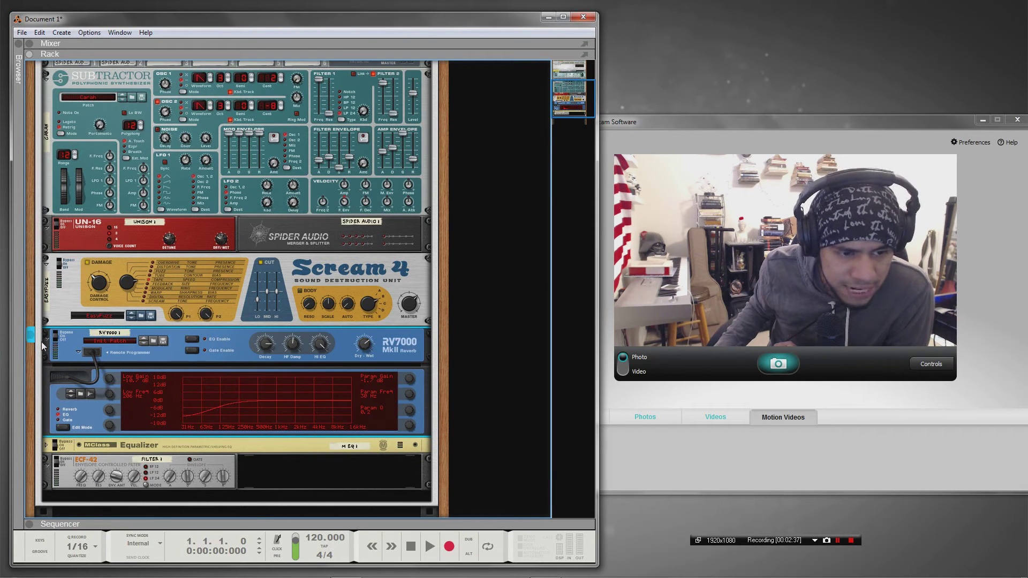
left_click(46, 446)
left_click(47, 446)
scroll(246, 390, "down", 3)
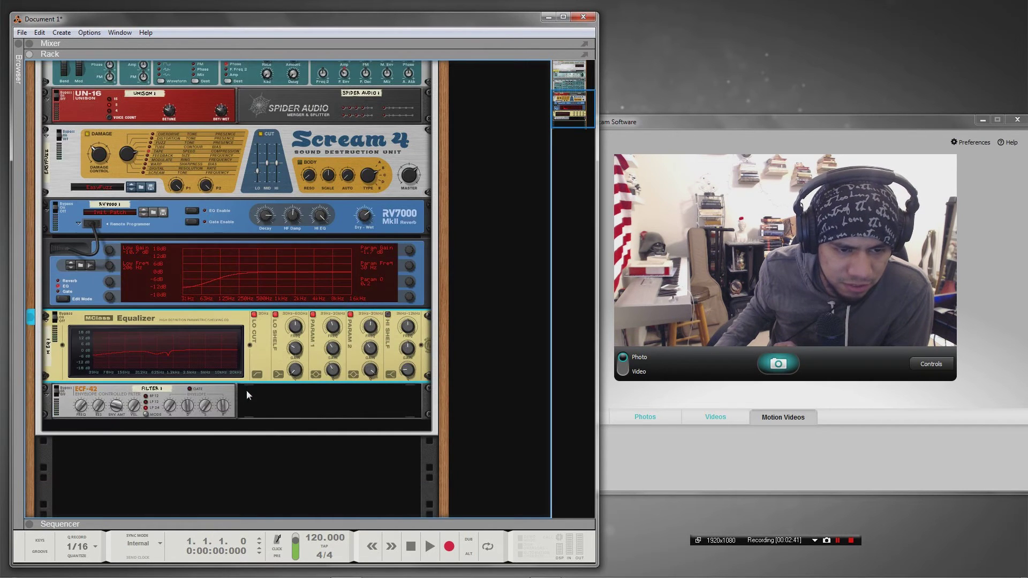
scroll(149, 263, "down", 1)
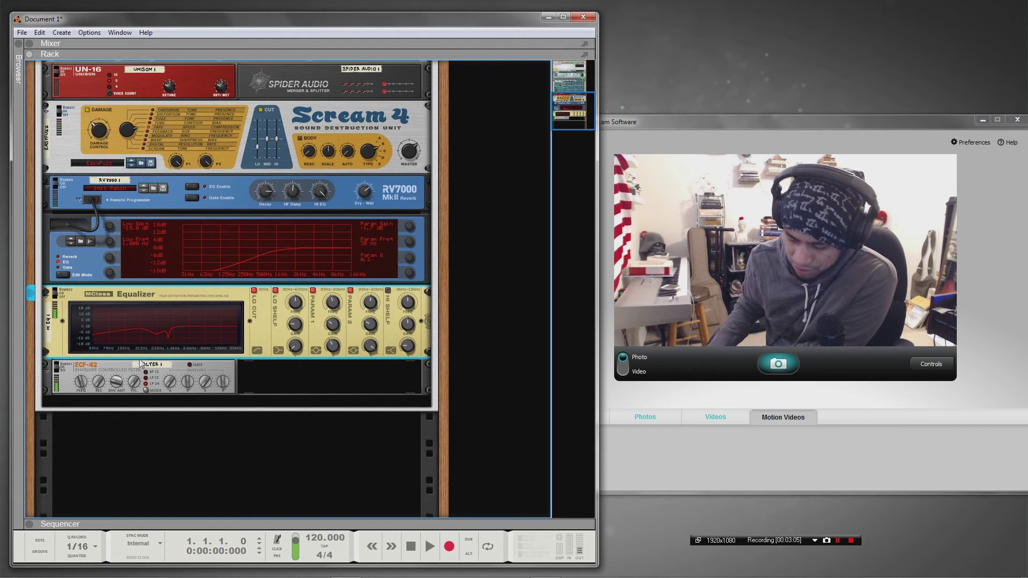
Compare the sound with the MClass Equalizer's Param 1 and Param 2 bands switched off, and try the ECF-42's frequency knob.
left_click(313, 291)
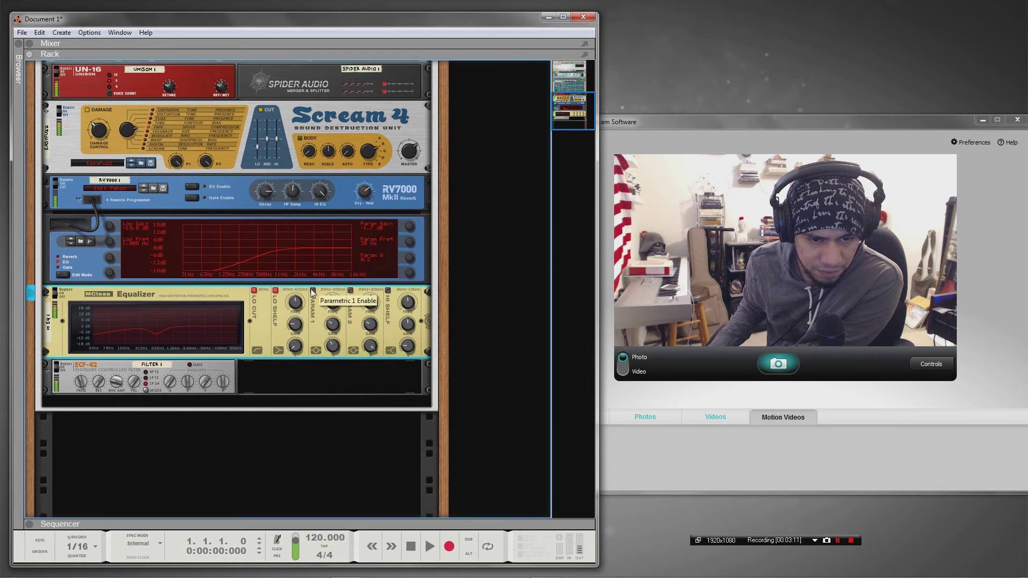
left_click(350, 291)
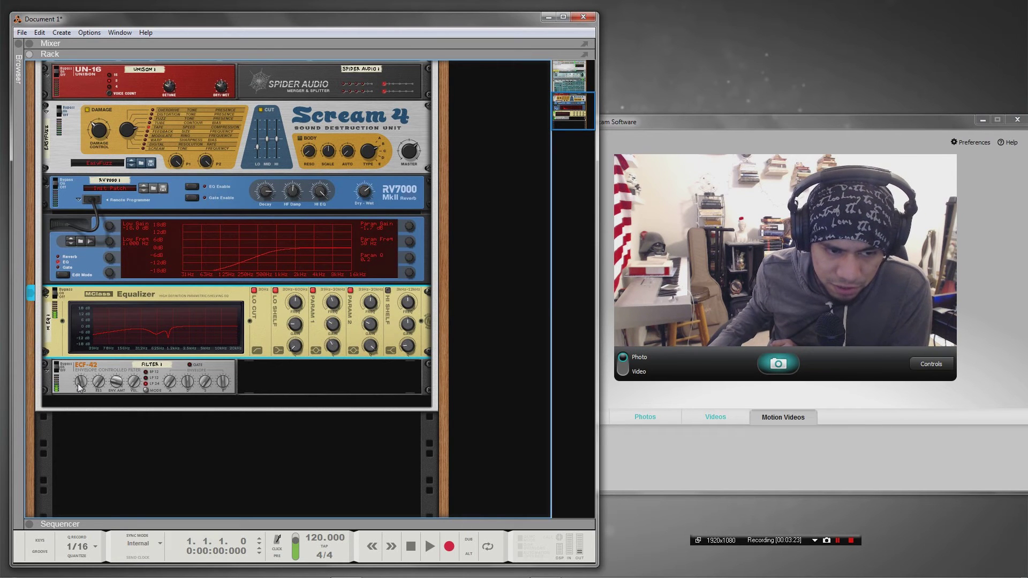
left_click_drag(83, 384, 89, 351)
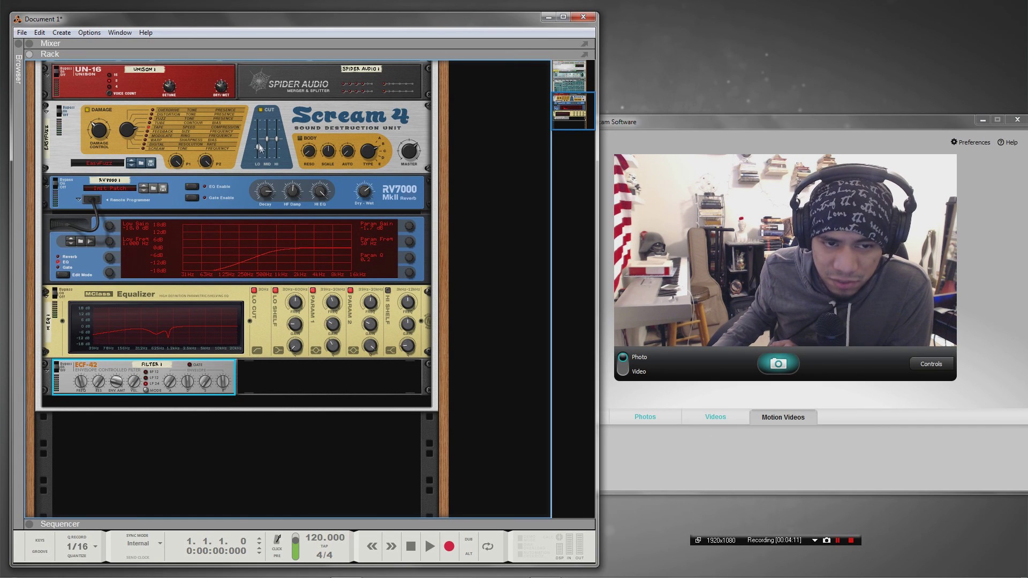
scroll(260, 145, "up", 2)
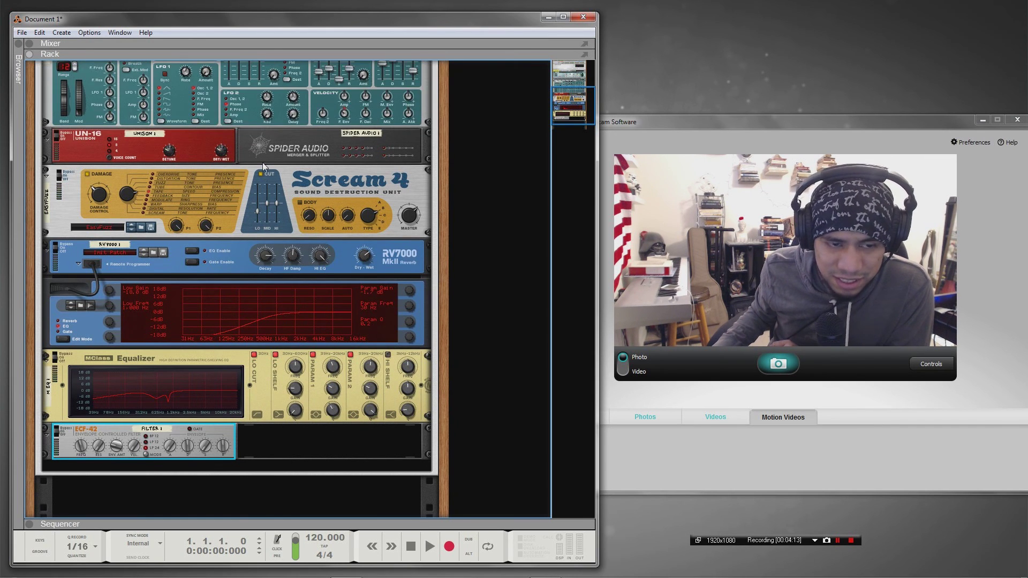
scroll(263, 167, "up", 3)
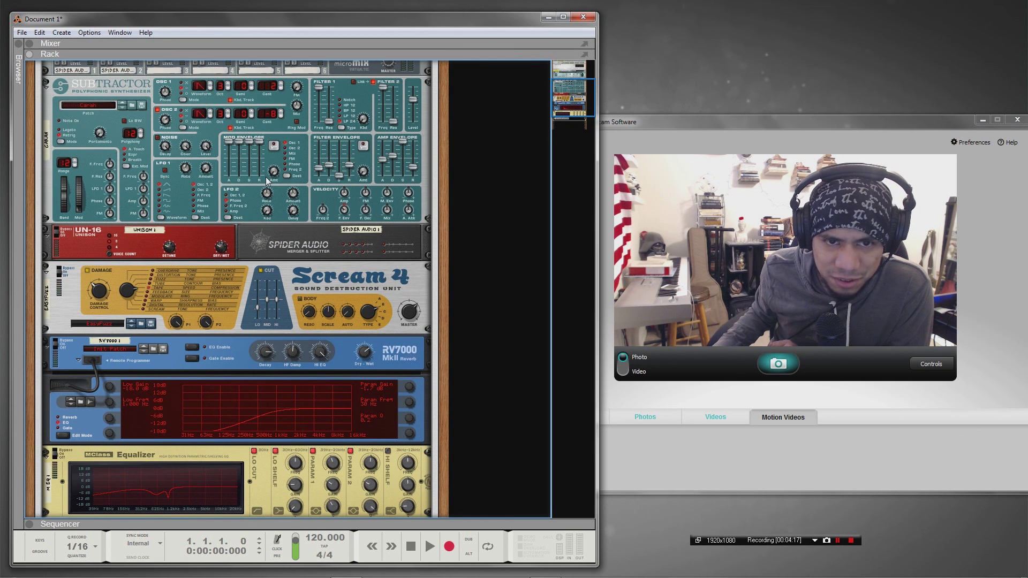
scroll(264, 177, "down", 3)
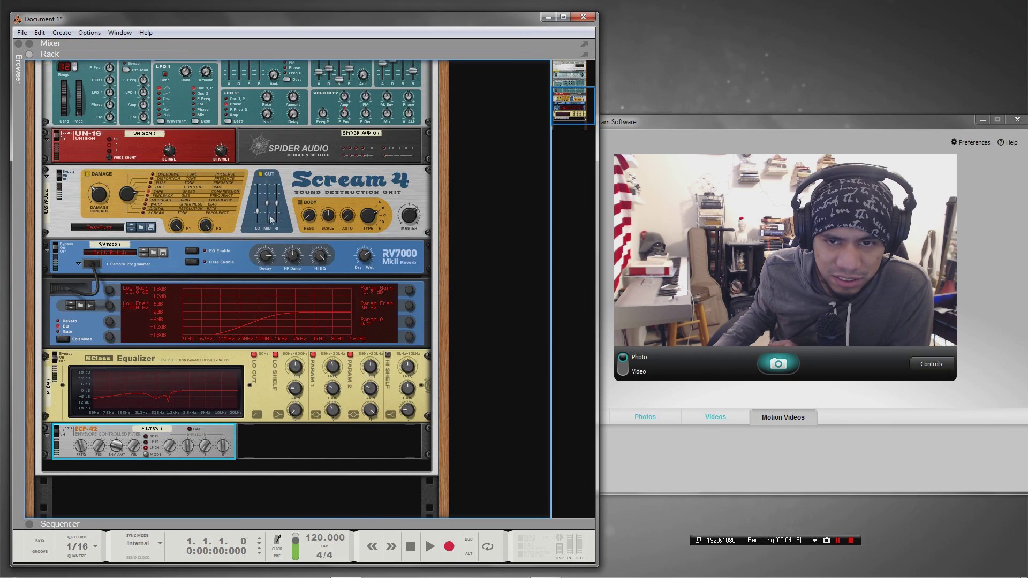
scroll(270, 219, "up", 4)
scroll(268, 233, "up", 2)
scroll(268, 232, "down", 6)
scroll(268, 235, "up", 9)
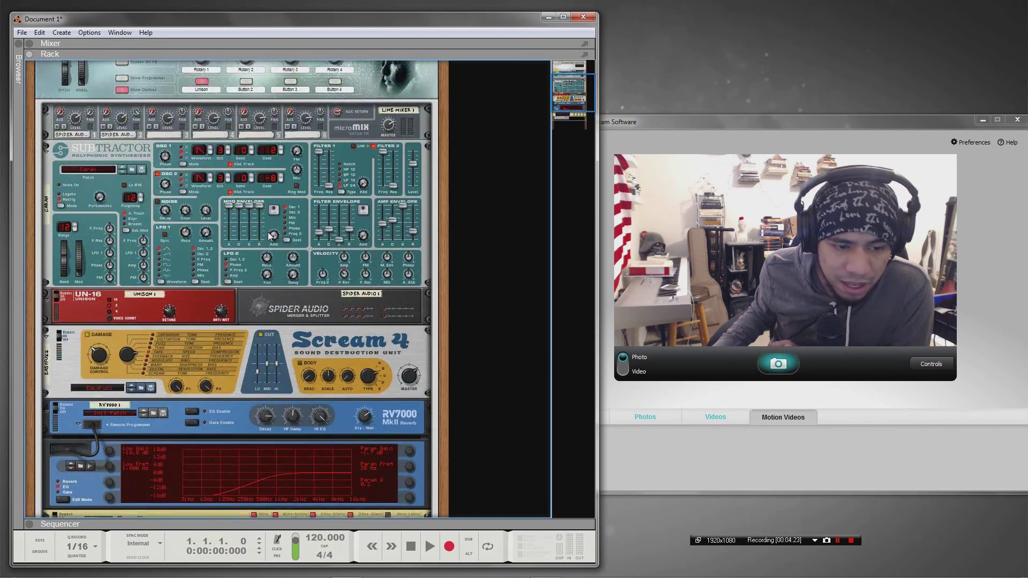
scroll(268, 235, "down", 3)
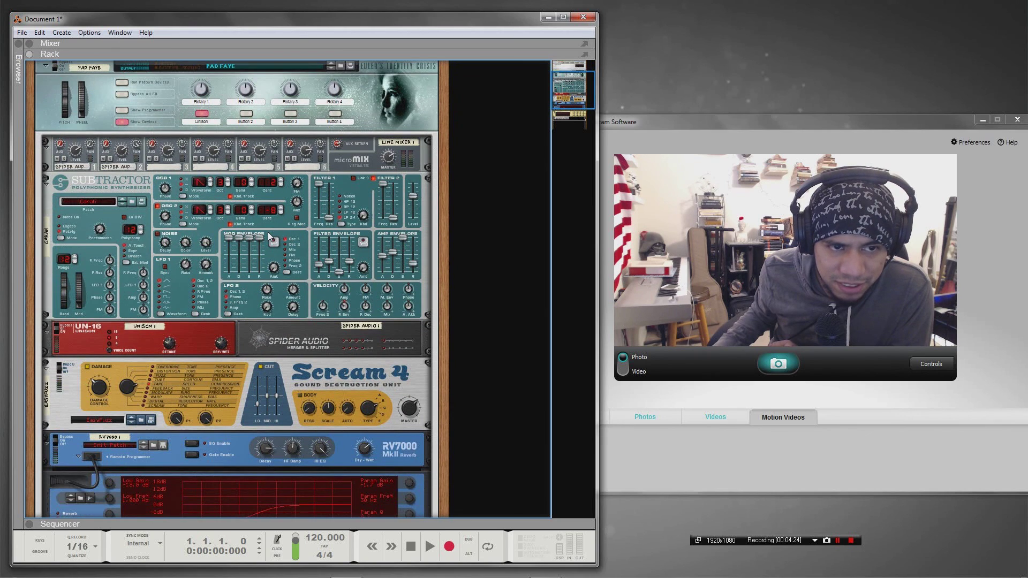